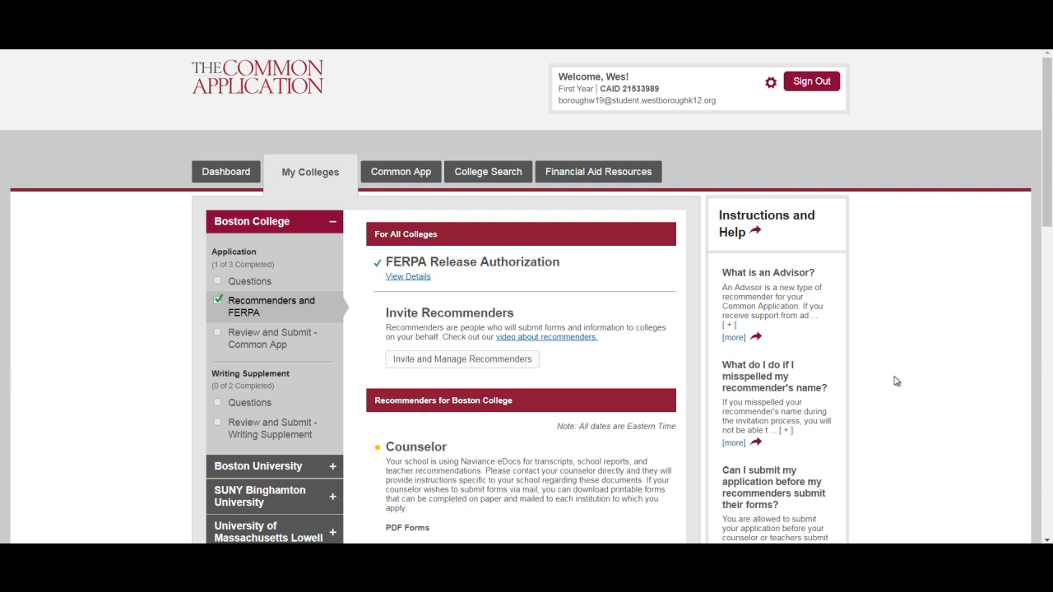
Review the Counselor, Teacher and Other Recommender requirements and accepted recommender types for Boston College
scroll(643, 349, "down", 3)
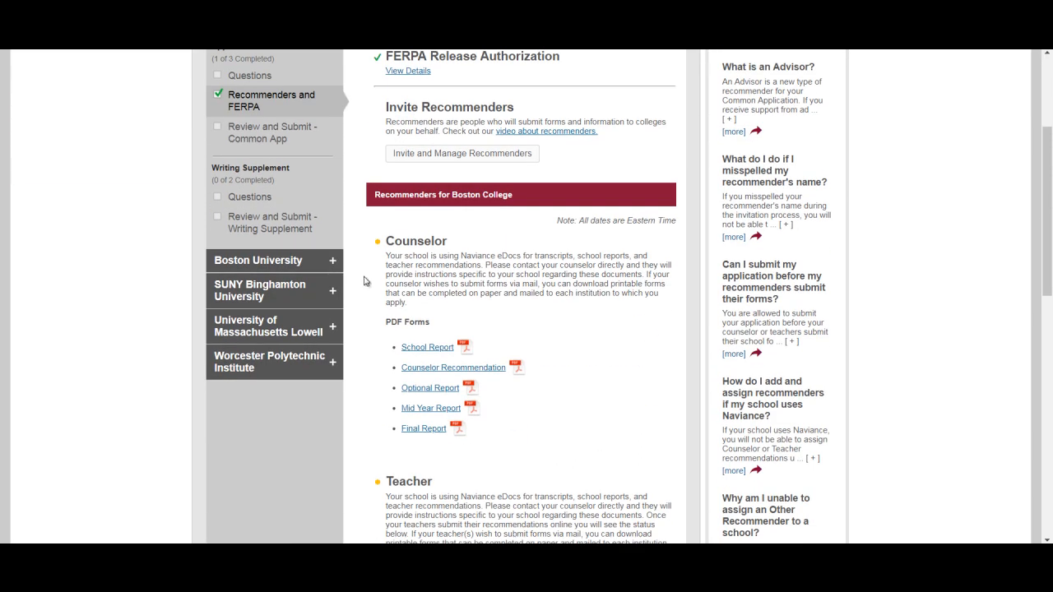
scroll(369, 285, "down", 1)
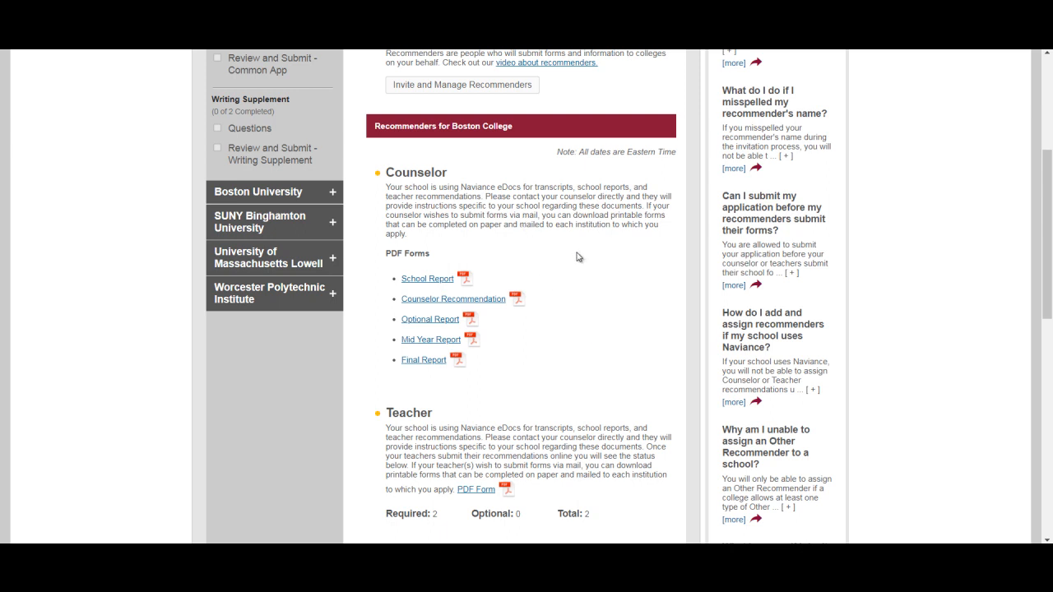
scroll(607, 305, "down", 2)
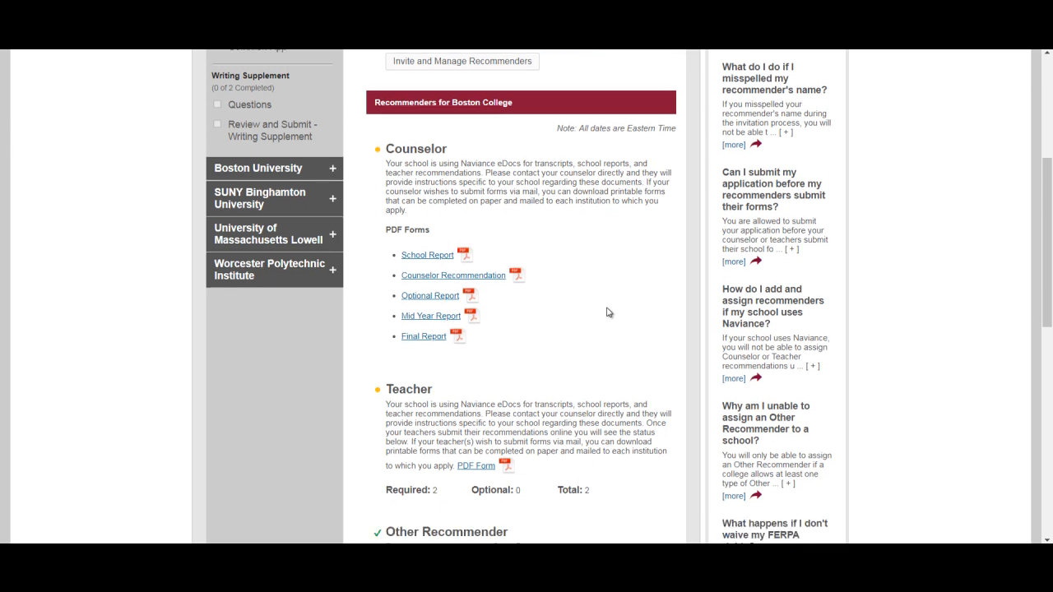
scroll(609, 309, "up", 4)
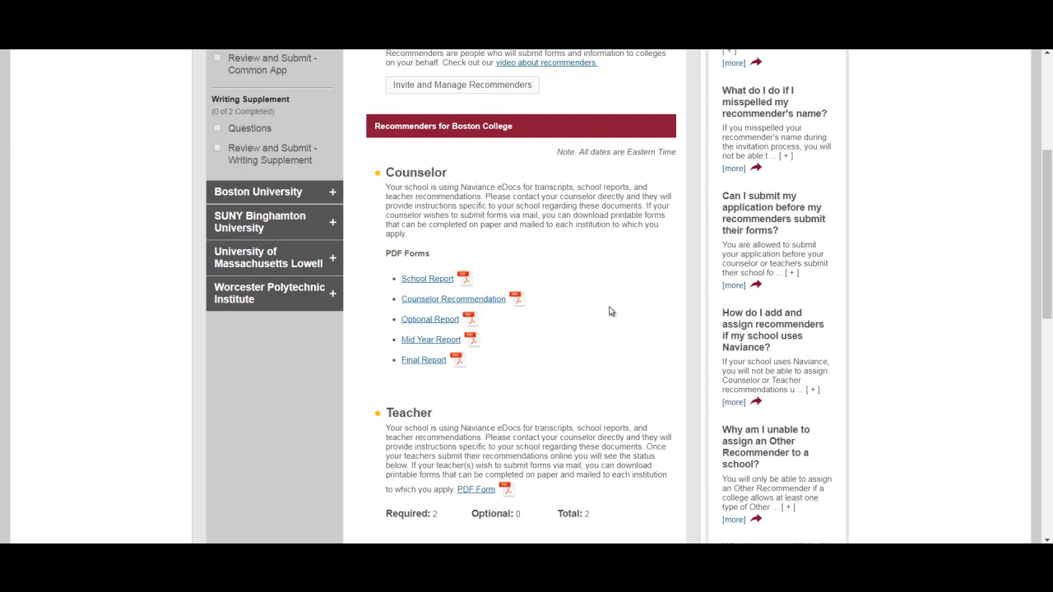
scroll(609, 310, "up", 4)
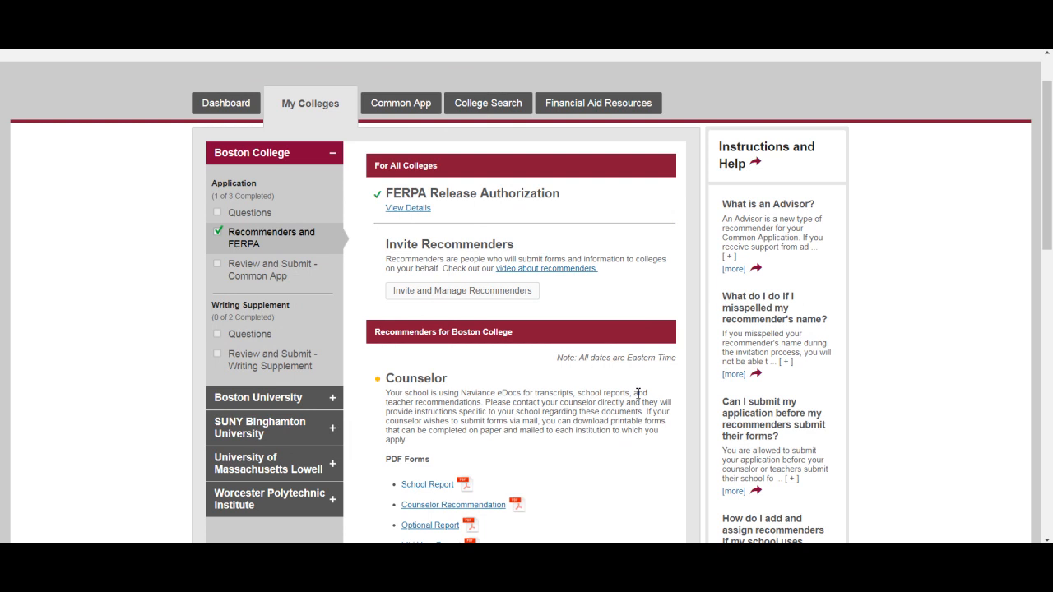
scroll(637, 394, "down", 12)
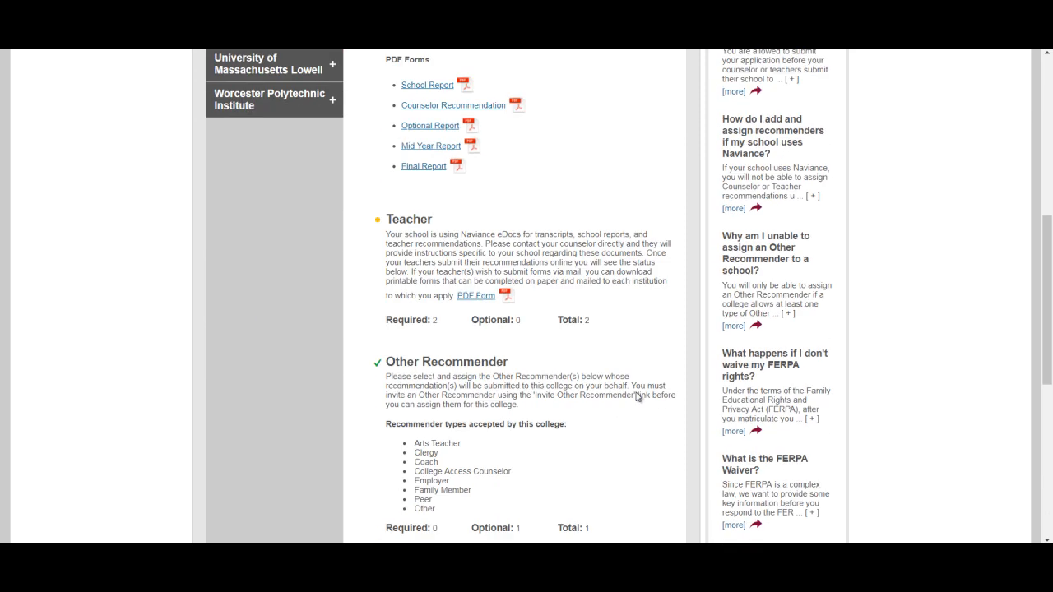
scroll(634, 393, "down", 1)
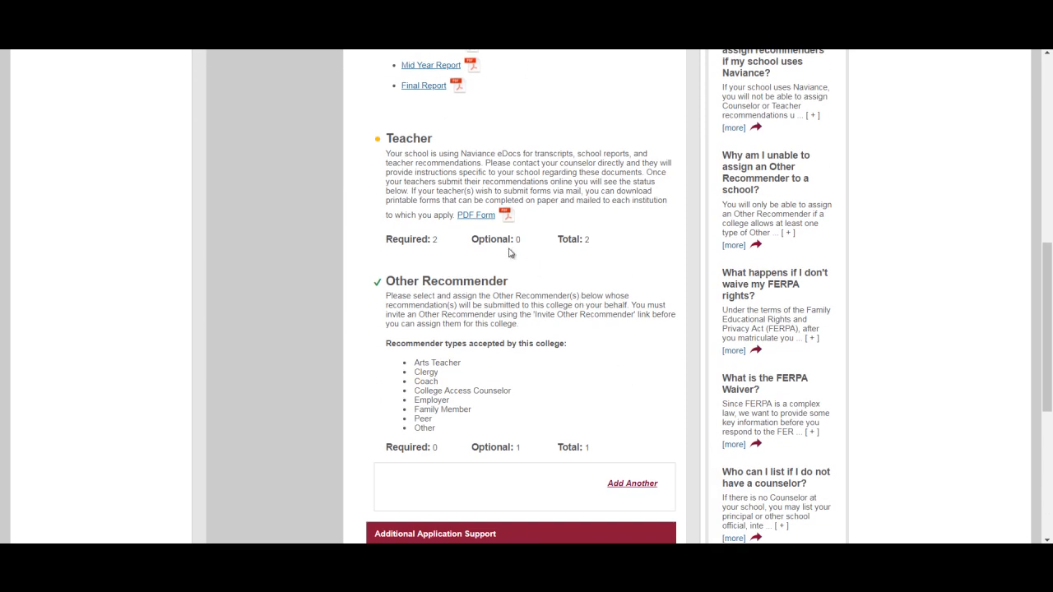
left_click(476, 216)
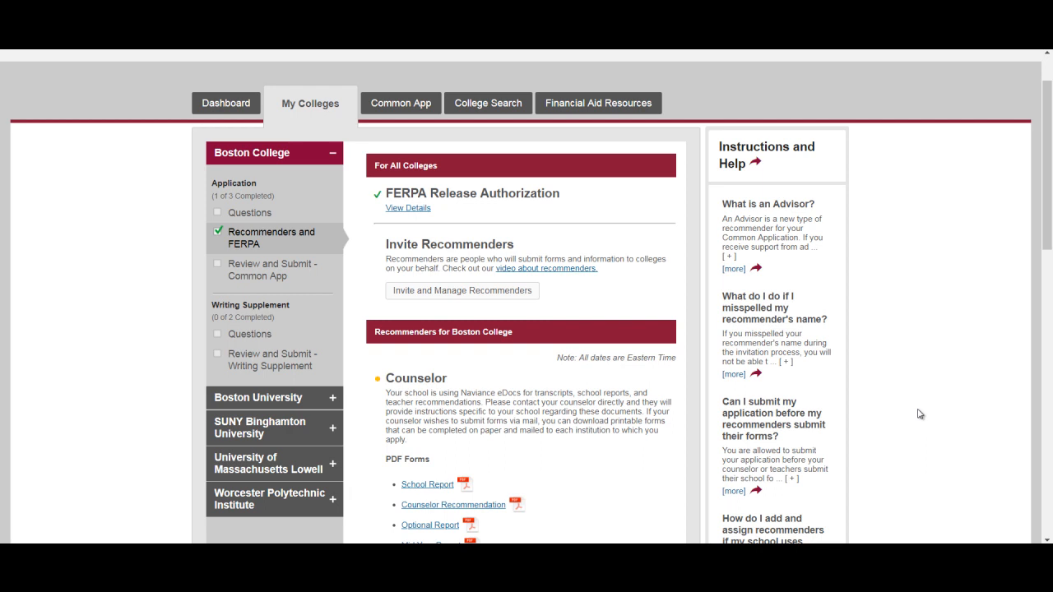
scroll(919, 414, "down", 4)
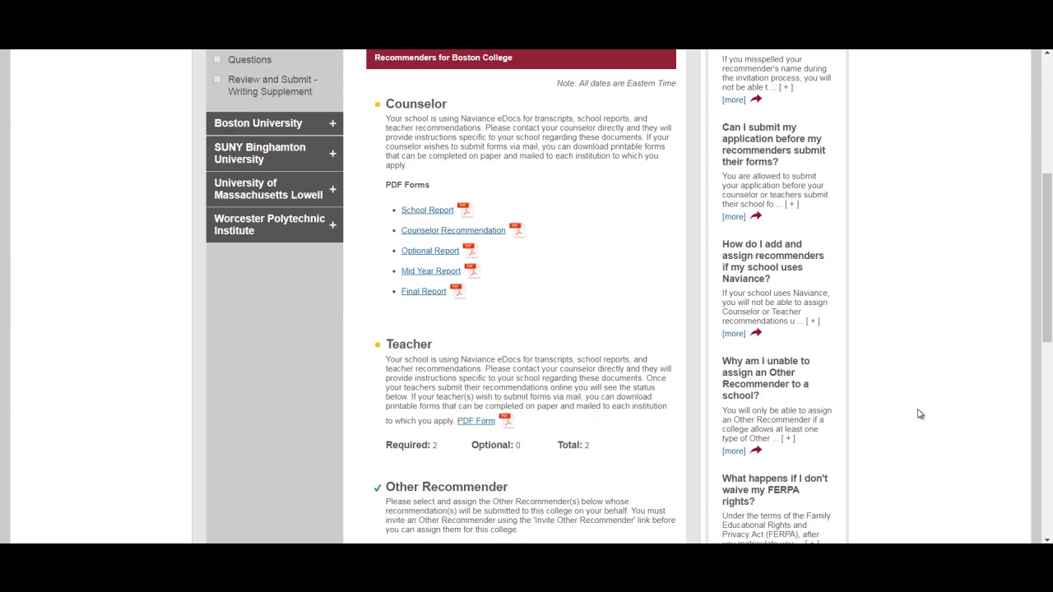
scroll(920, 413, "down", 3)
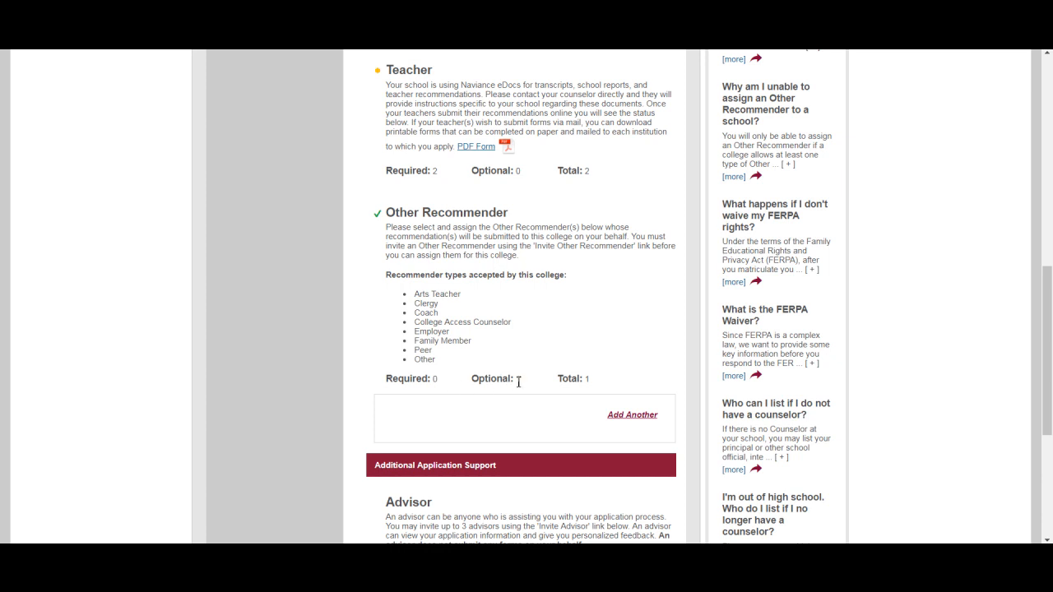
Open Recommenders and FERPA for SUNY Binghamton University and examine its teacher and other recommender requirements
scroll(518, 381, "up", 8)
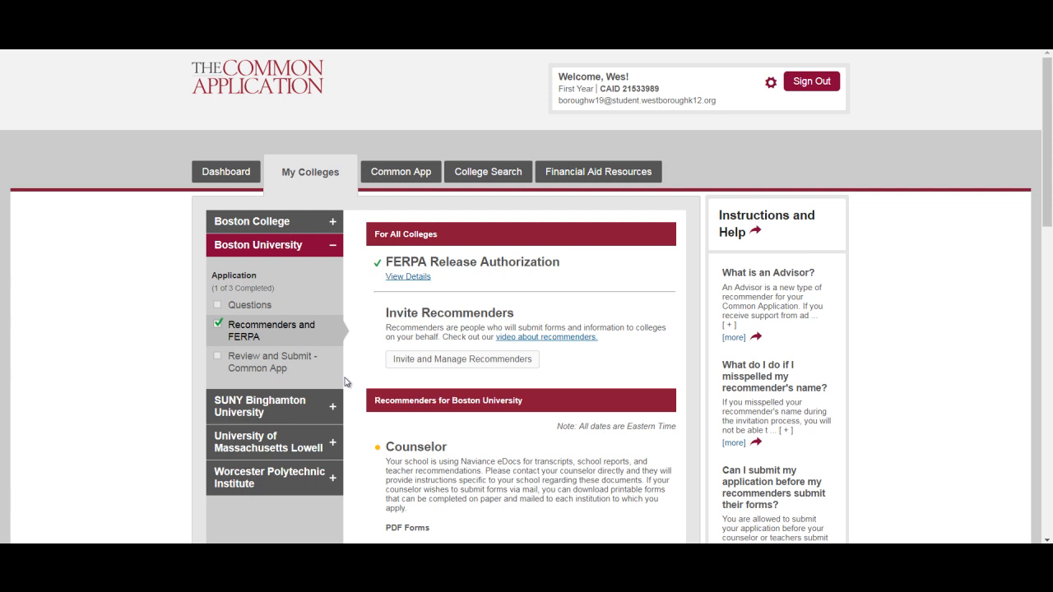
left_click(257, 408)
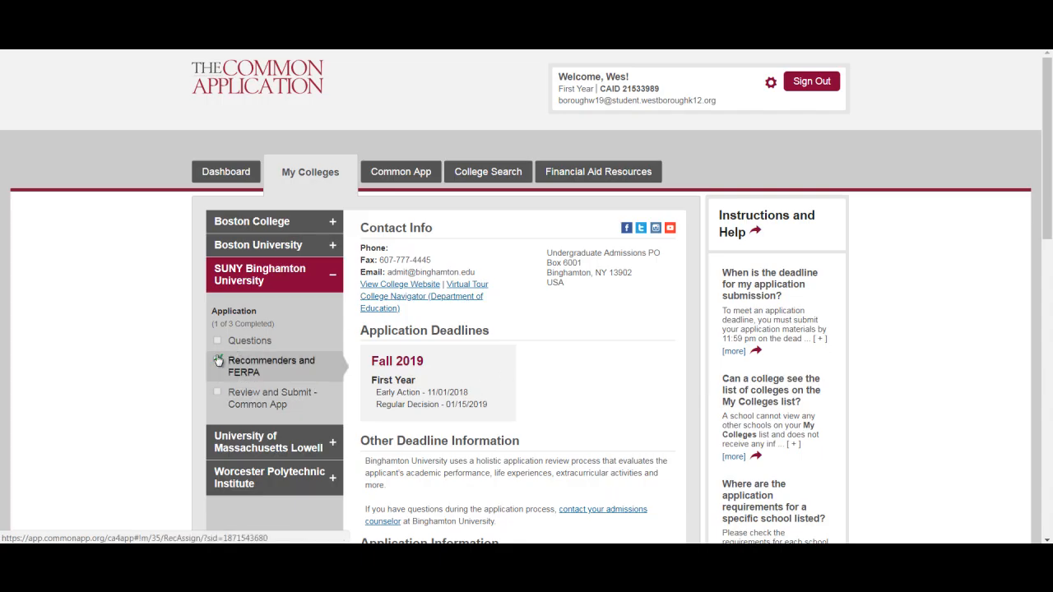
left_click(251, 370)
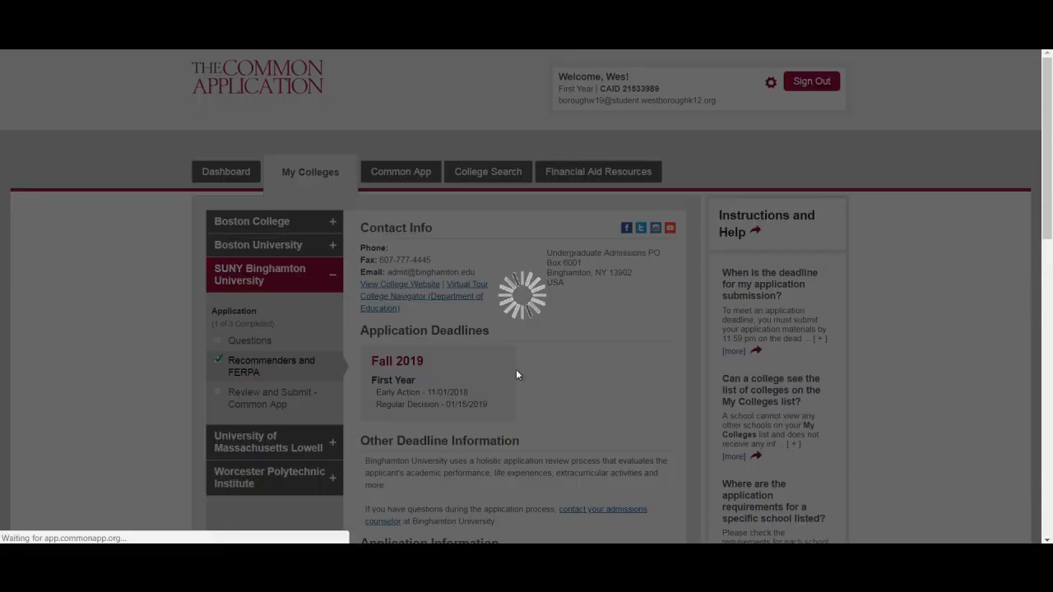
scroll(567, 376, "down", 5)
scroll(568, 376, "down", 1)
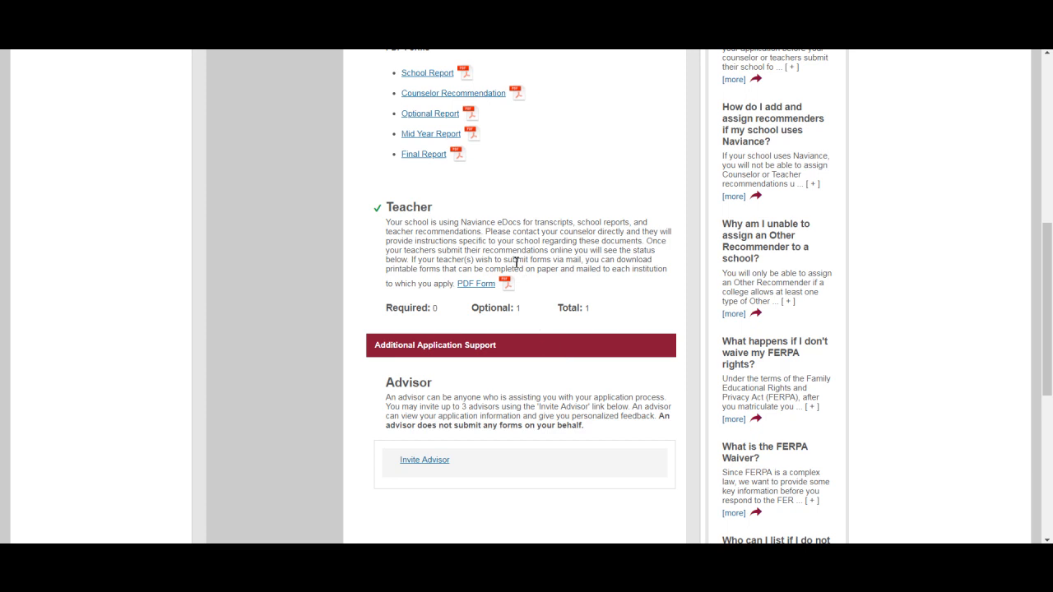
Return to the Recommenders and FERPA section for Boston College
scroll(516, 261, "up", 4)
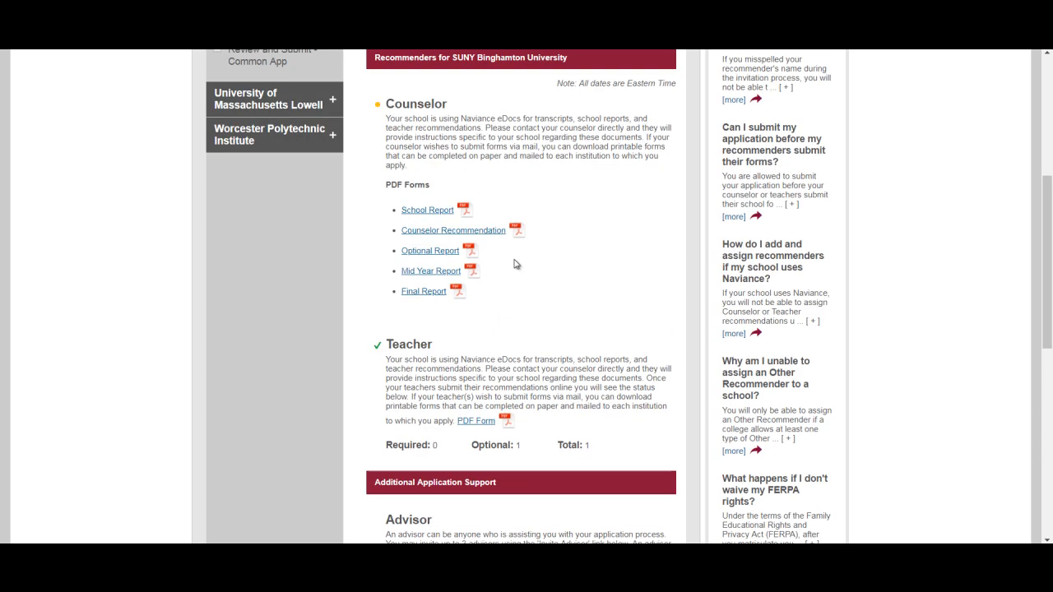
left_click(275, 90)
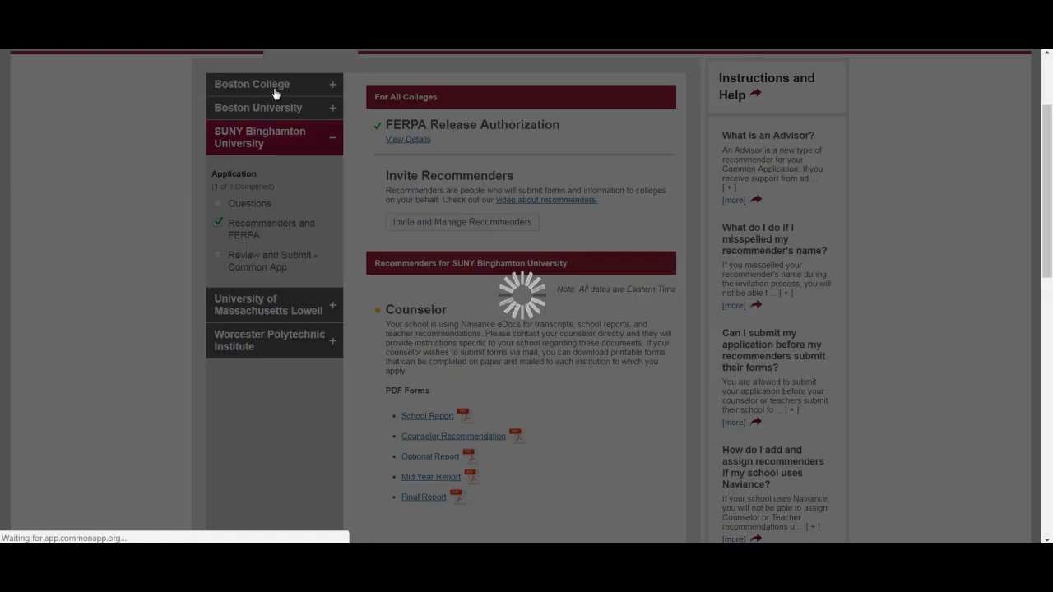
scroll(496, 239, "up", 1)
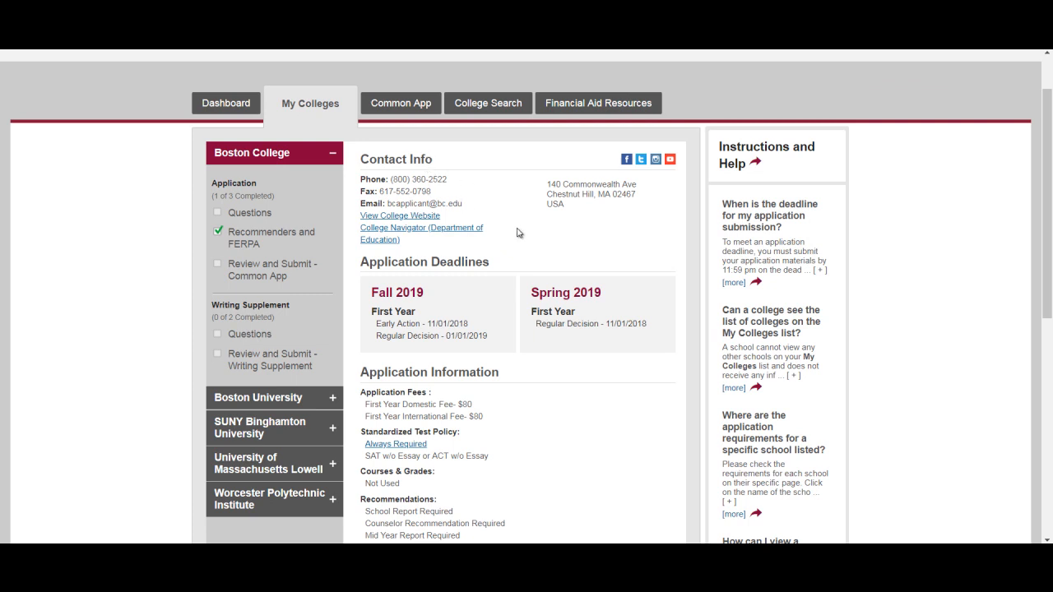
left_click(289, 238)
scroll(470, 296, "down", 1)
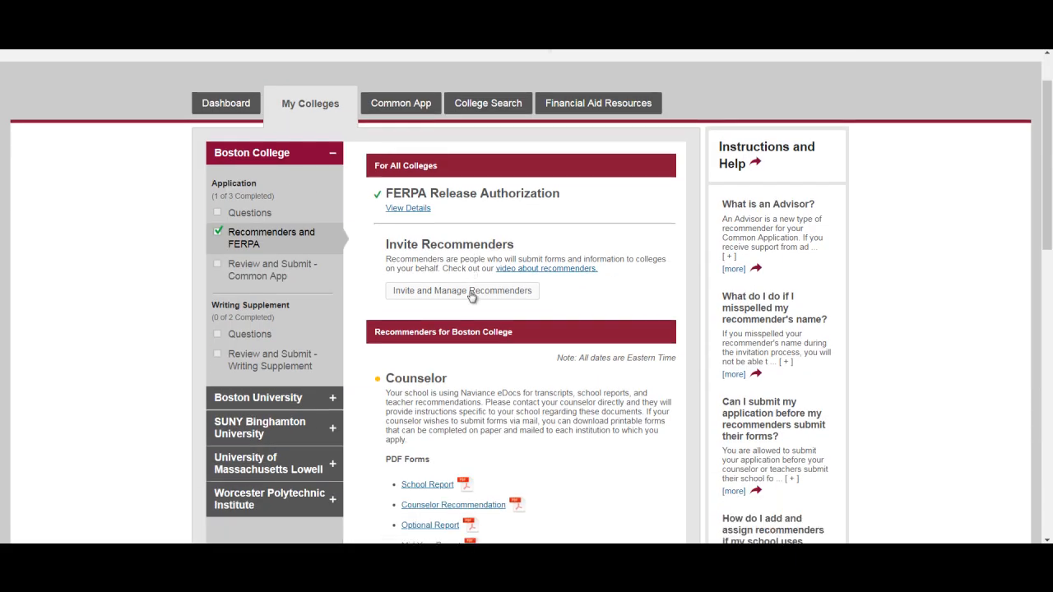
Add a recommender with type Other Recommender, relationship Other, title Mr., and the person's name and email address, and close the invitations dialog
left_click(515, 290)
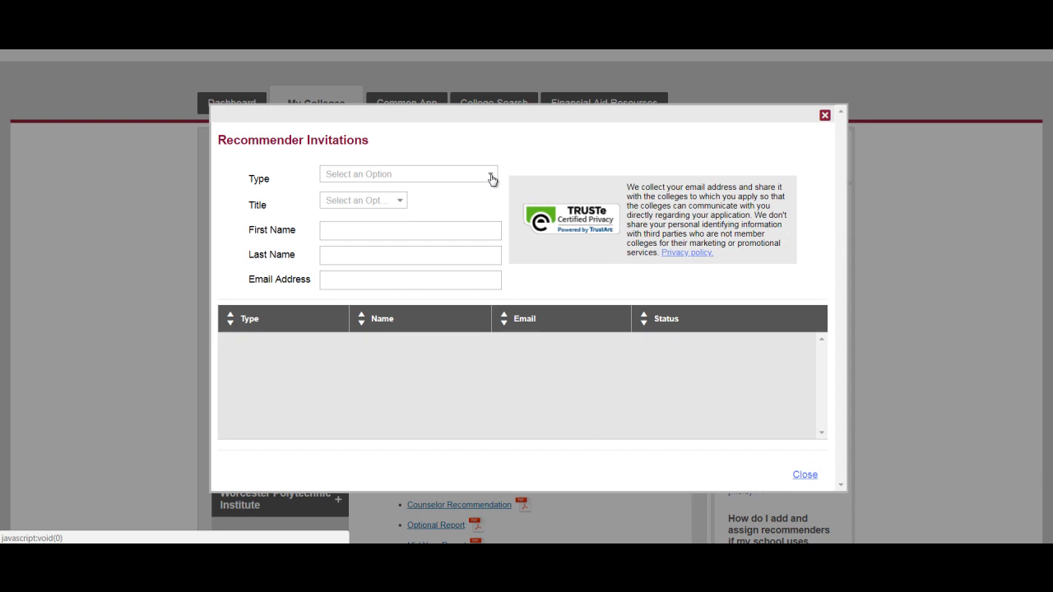
left_click(491, 179)
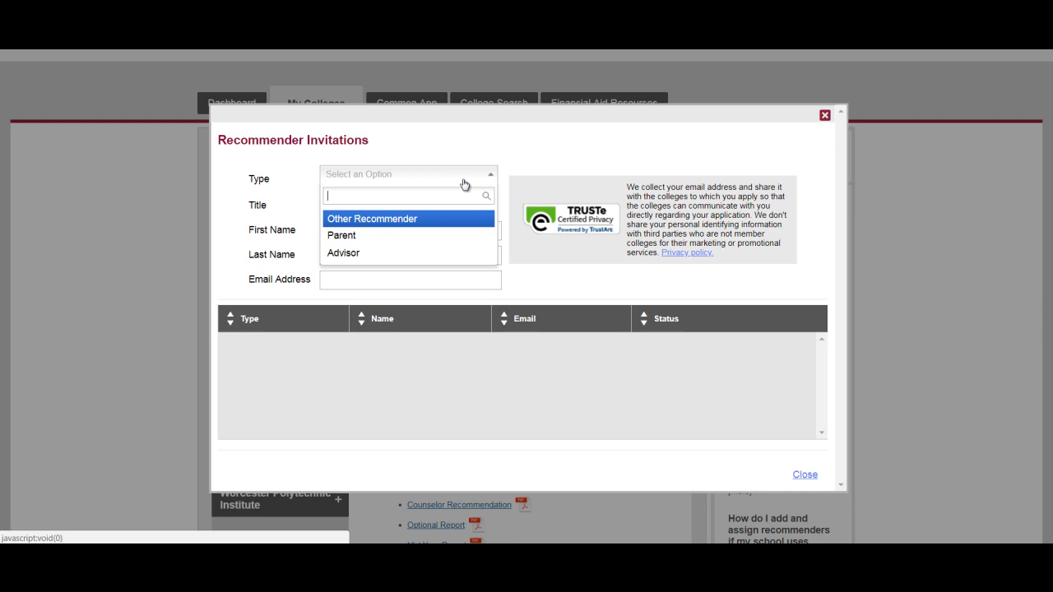
left_click(378, 221)
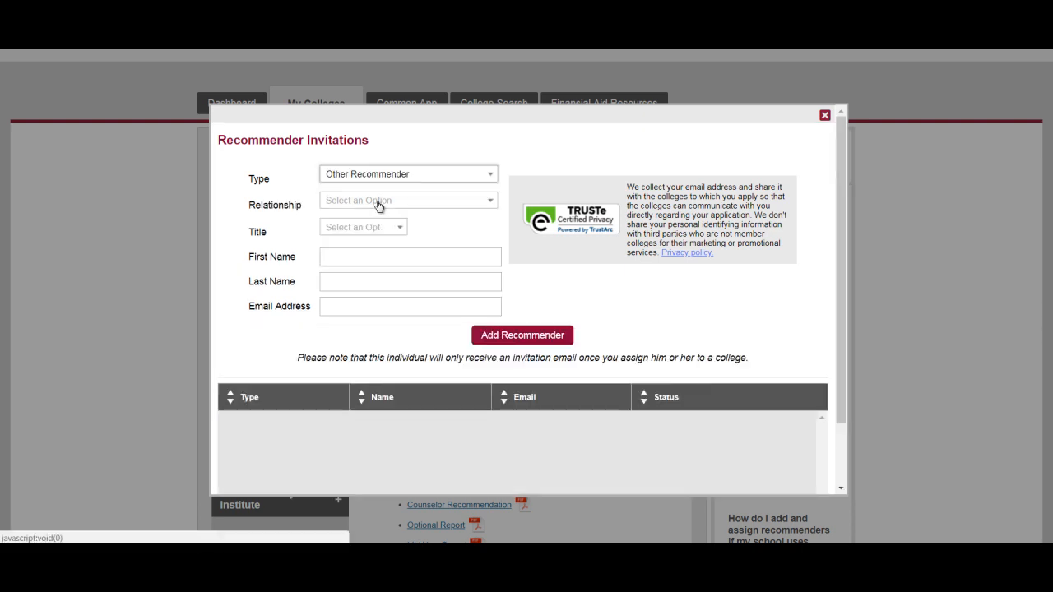
left_click(378, 205)
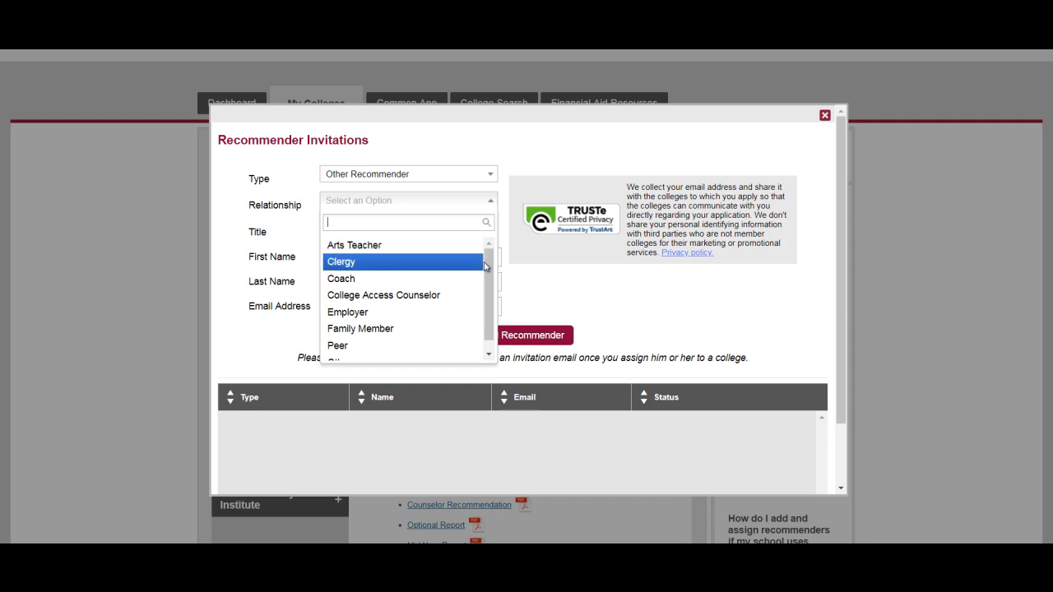
left_click_drag(489, 269, 488, 300)
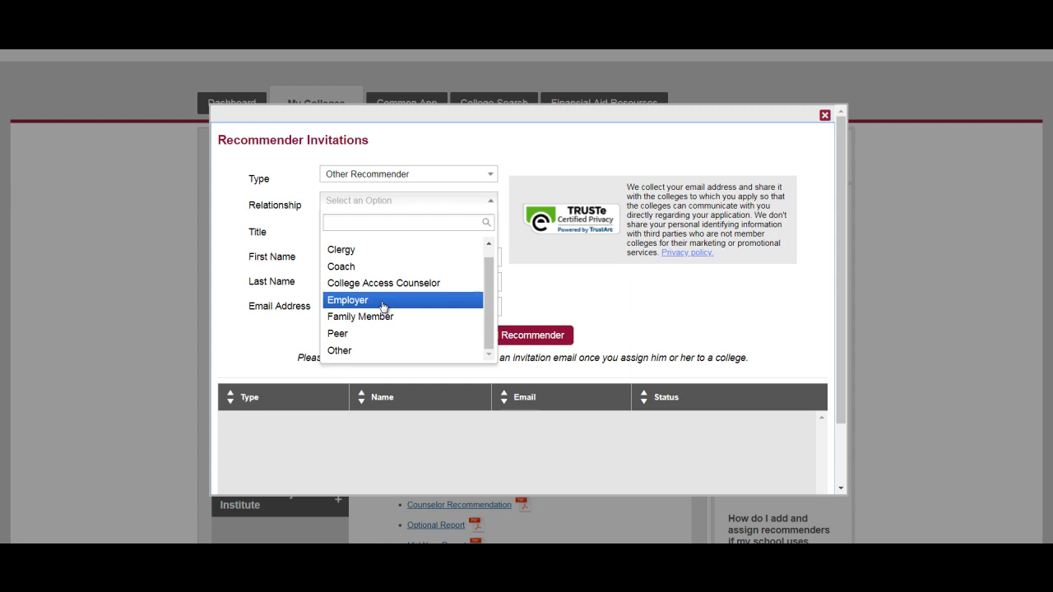
left_click(370, 355)
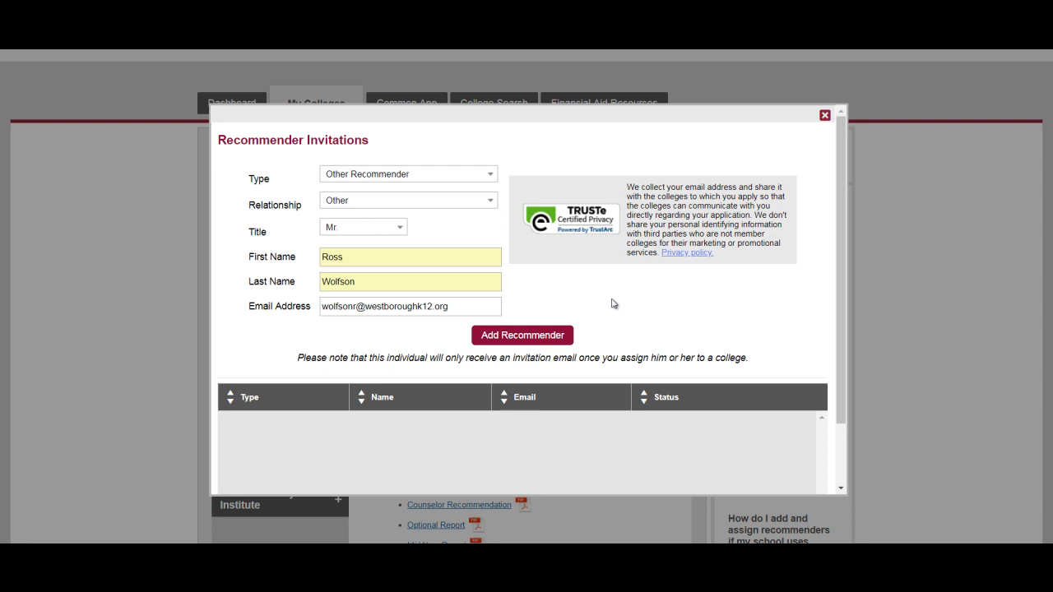
left_click(540, 336)
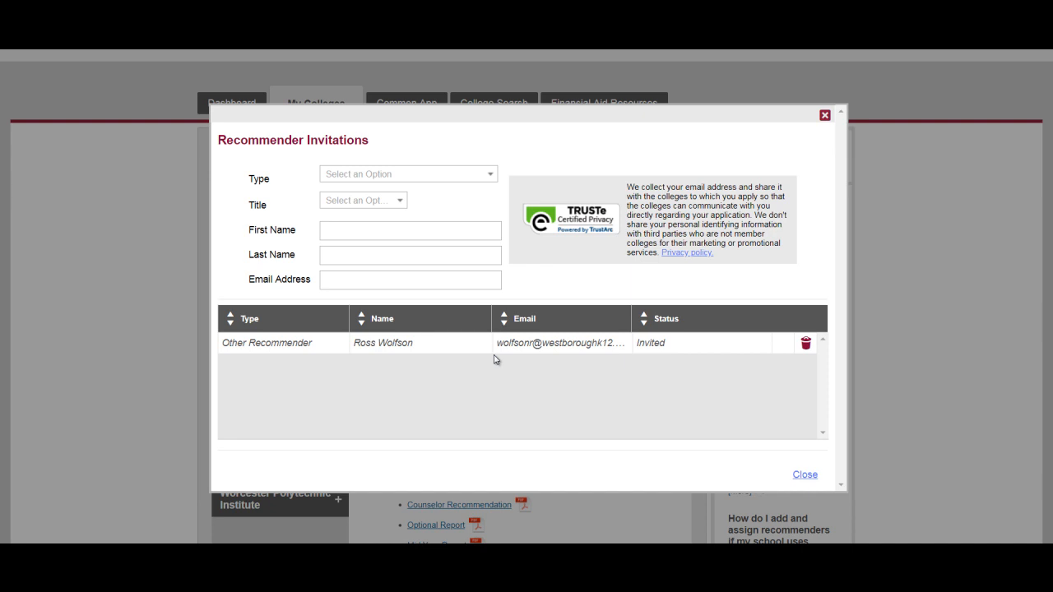
left_click(824, 116)
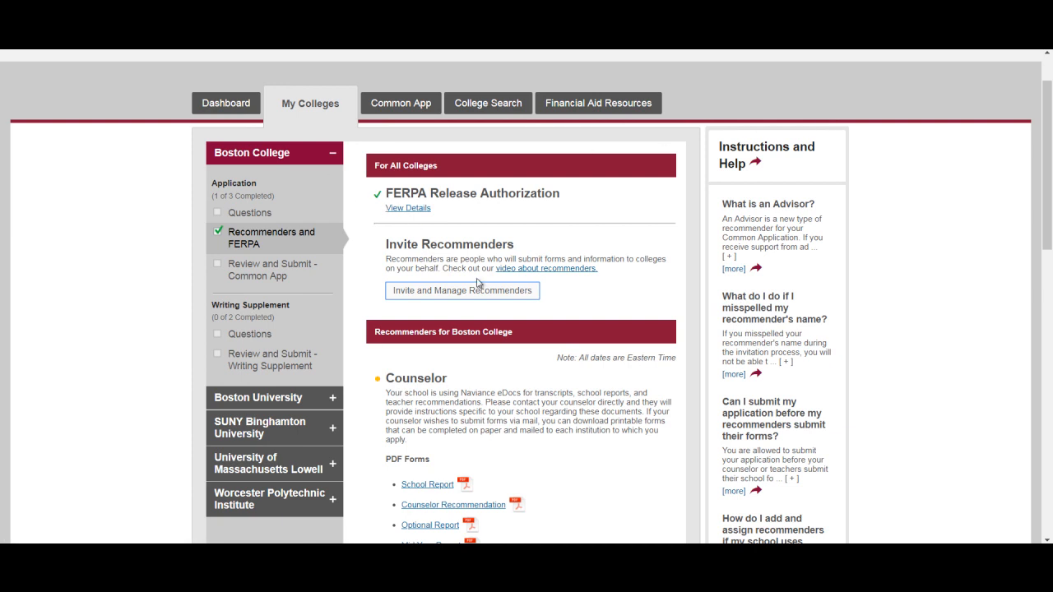
Assign the added recommender to Boston College under Other Recommender
scroll(475, 278, "down", 5)
scroll(477, 280, "down", 2)
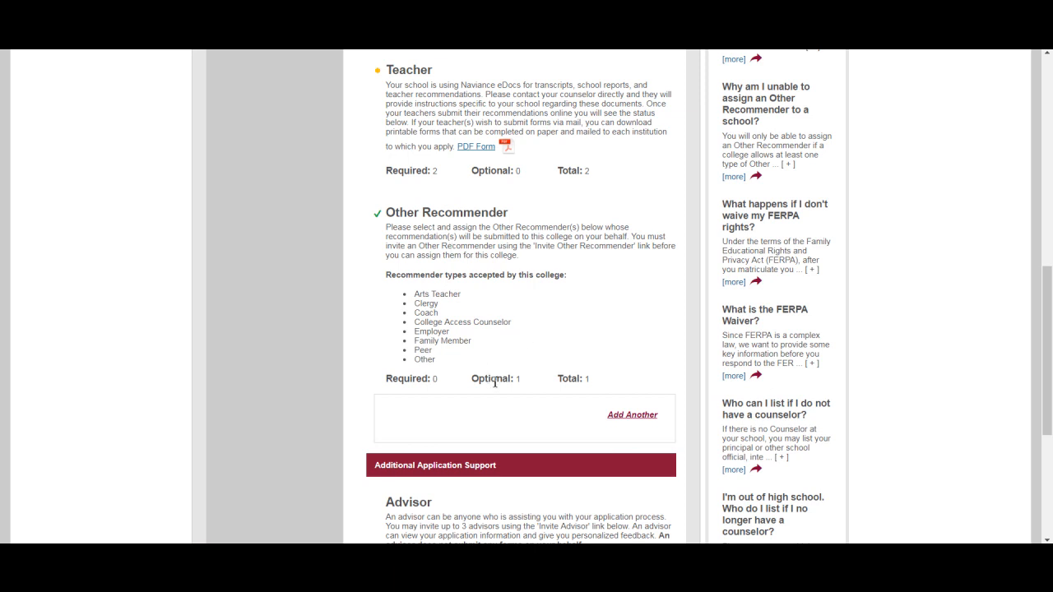
left_click(642, 418)
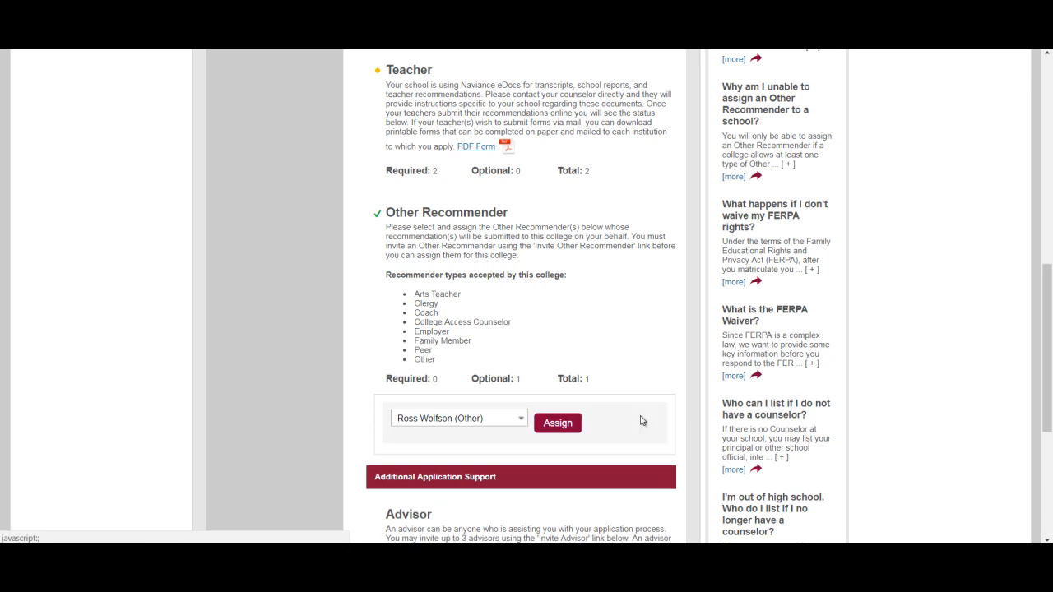
left_click(524, 426)
left_click(523, 423)
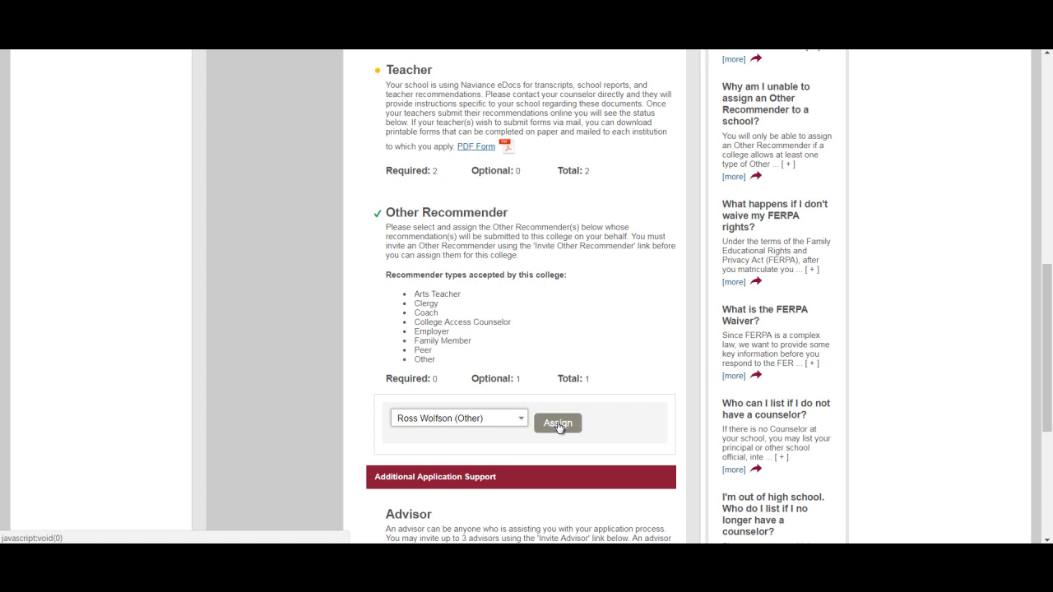
left_click(557, 424)
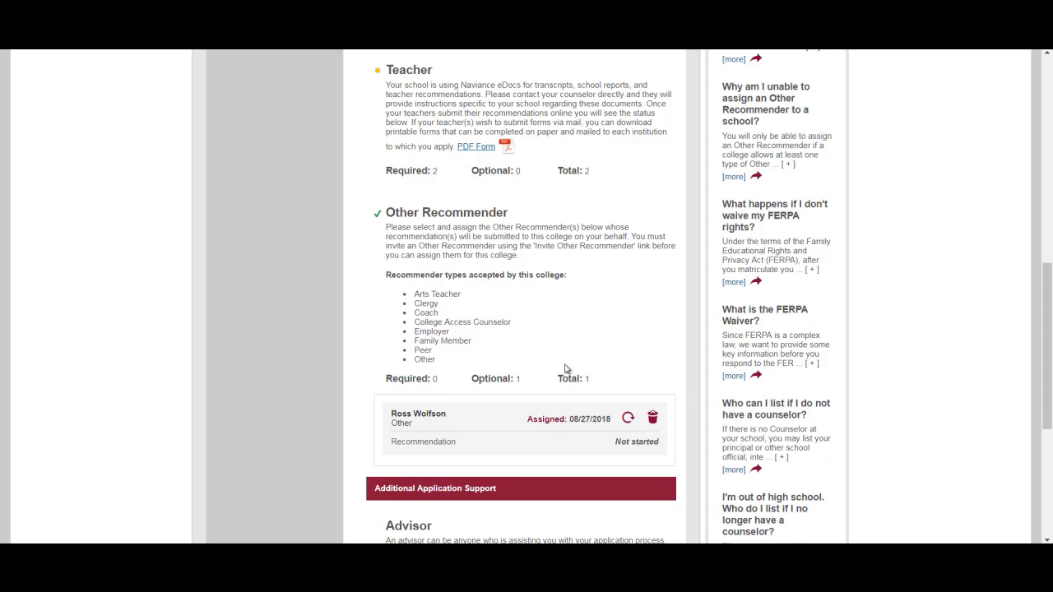